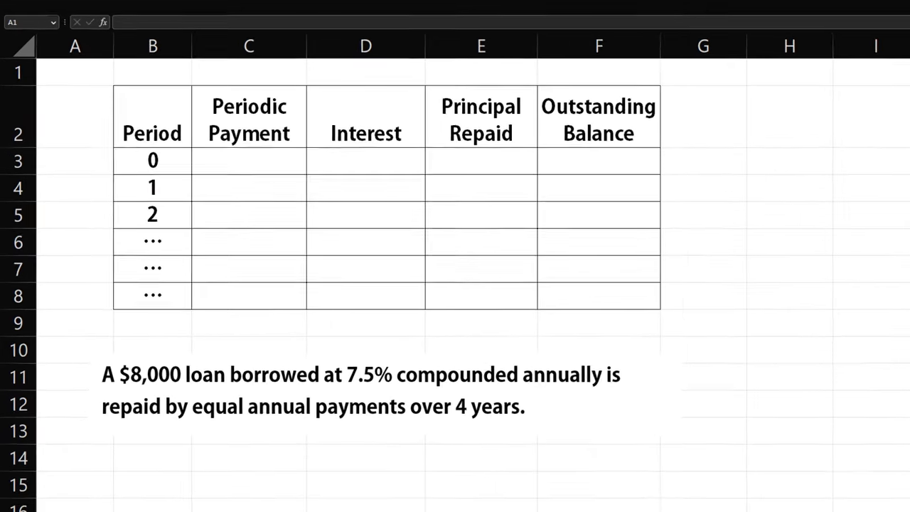
- Enter the 8000 opening balance in F3 and select periods 1 and 2 in B4:B5
click(652, 161)
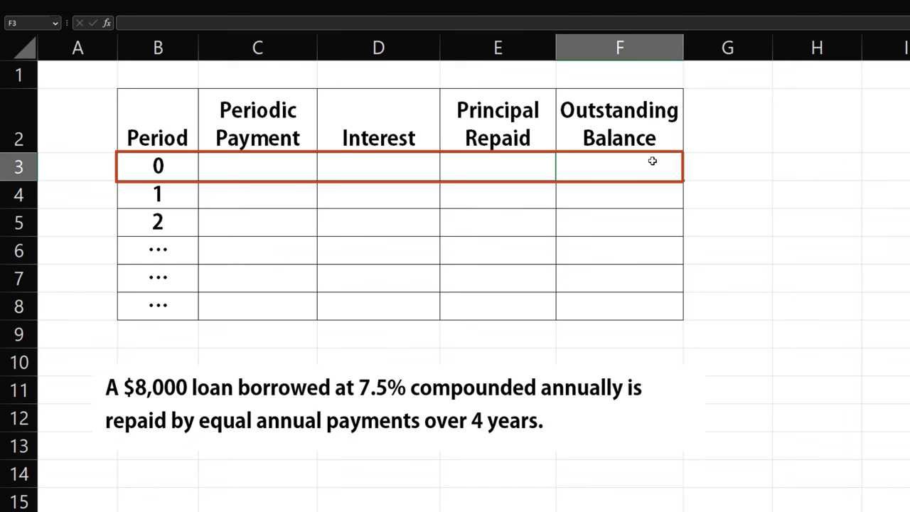
text(8000)
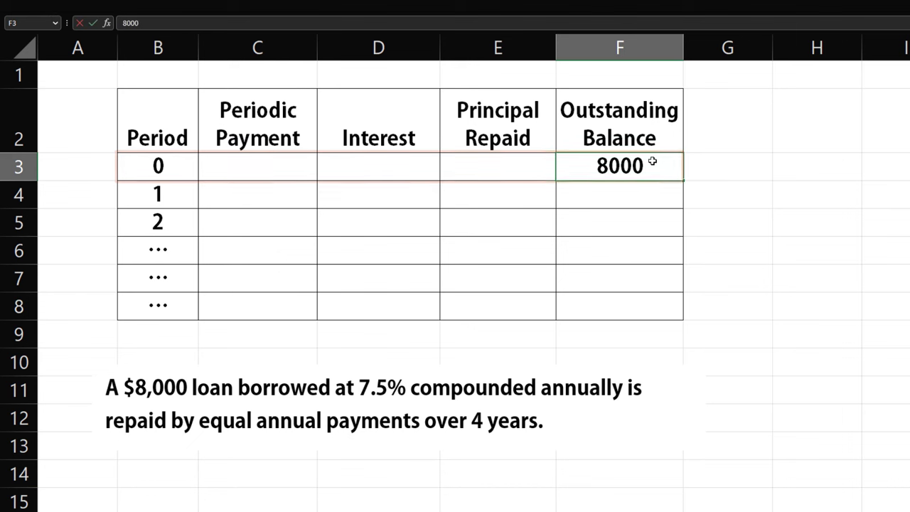
key(Return)
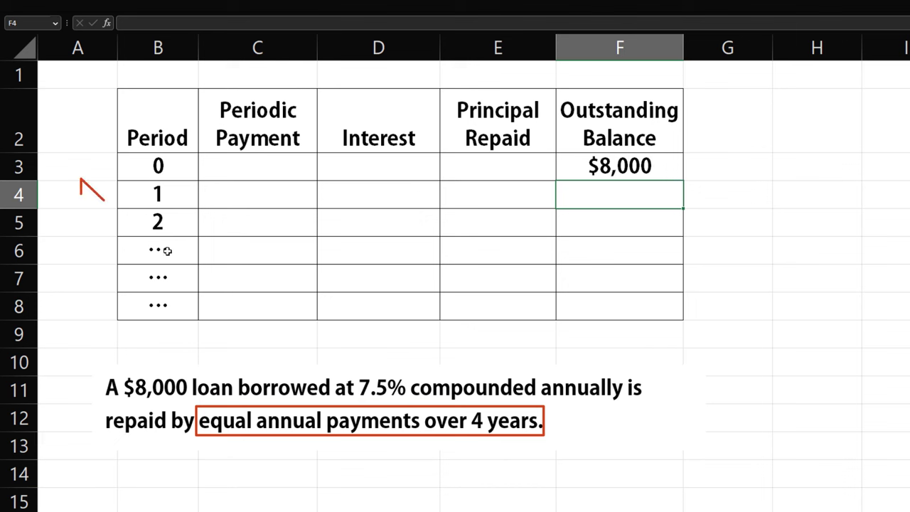
drag(180, 202, 197, 295)
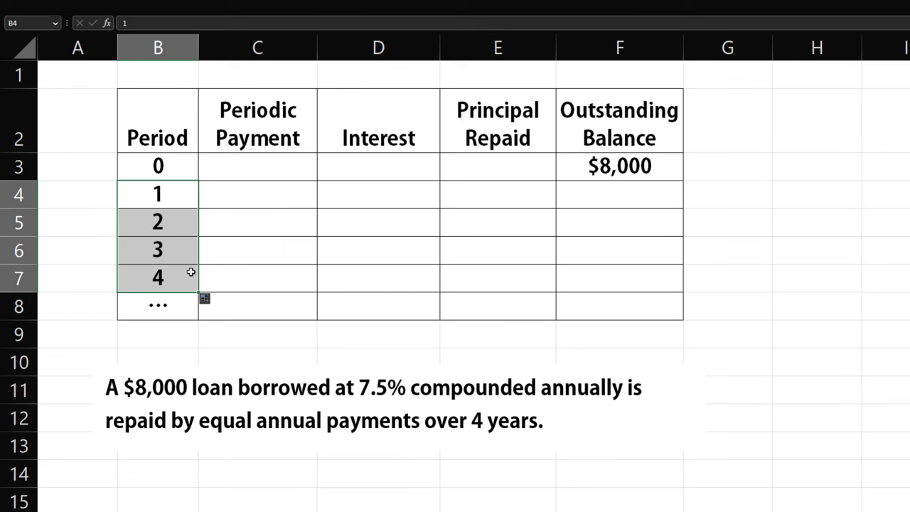
- Enter a PMT formula in C4 with 7.5% rate, 4 periods and 8000 loan amount
click(221, 202)
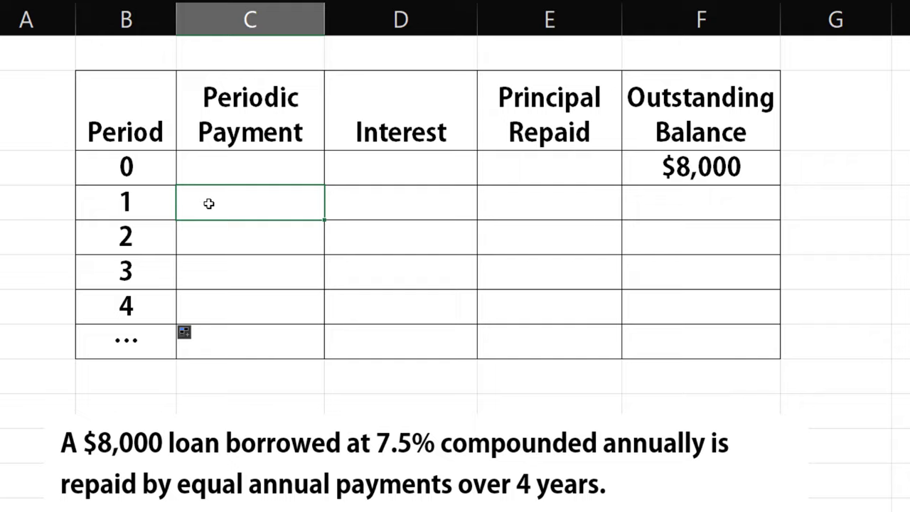
text(=pmt)
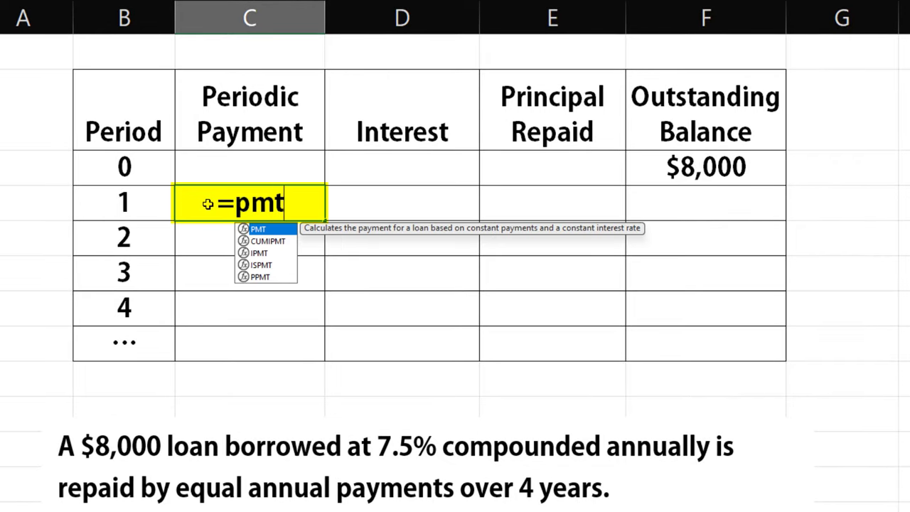
key(Tab)
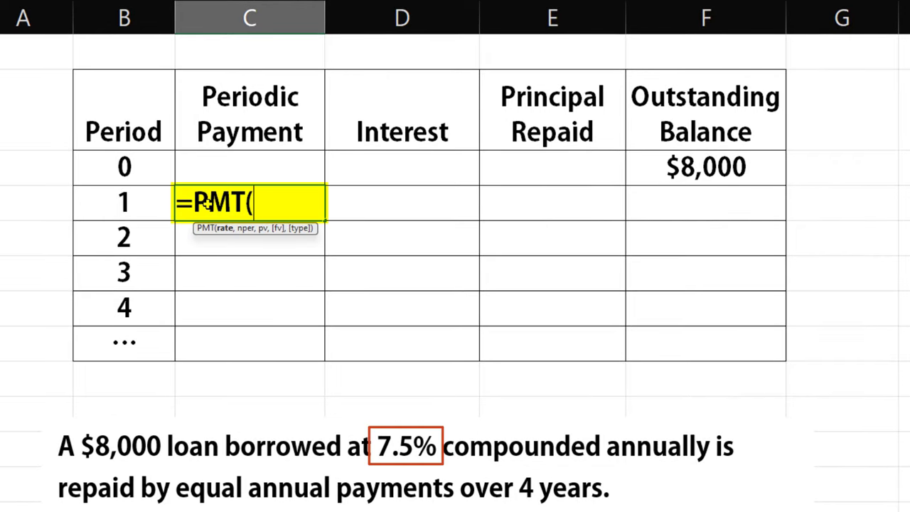
text(7.5)
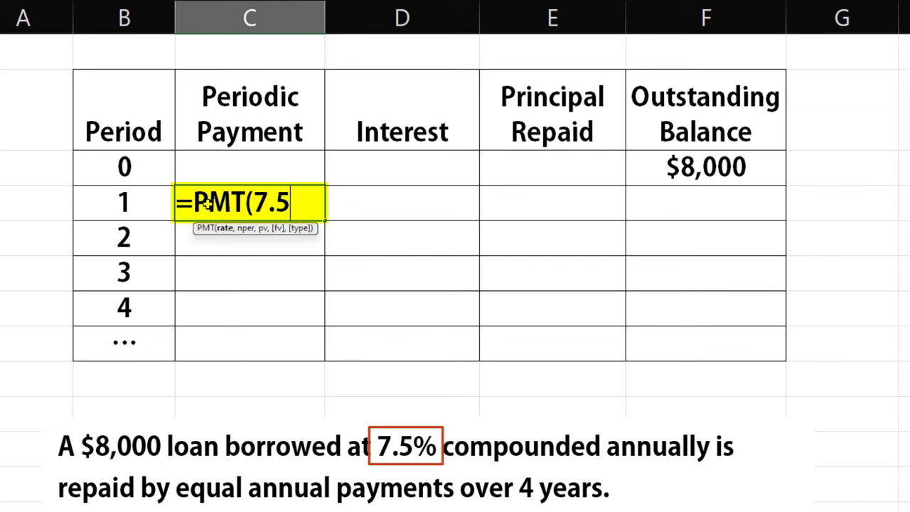
text(%,)
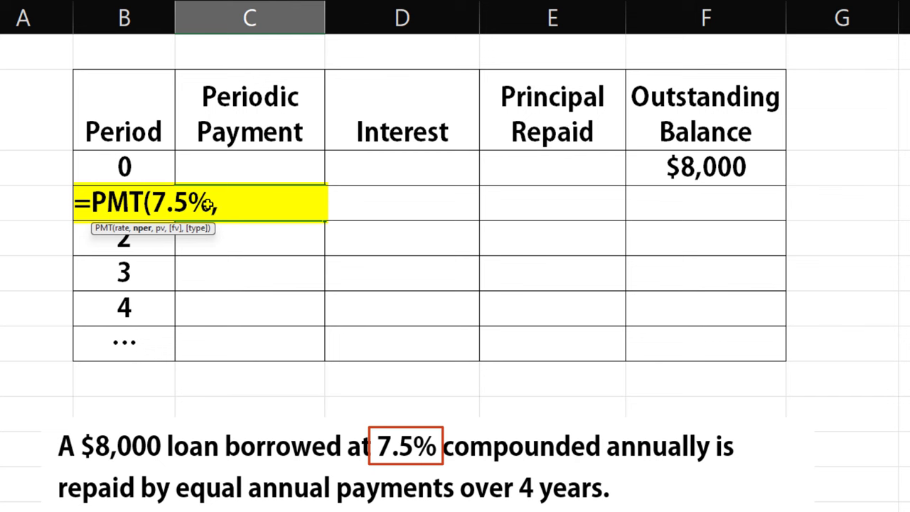
text(  4)
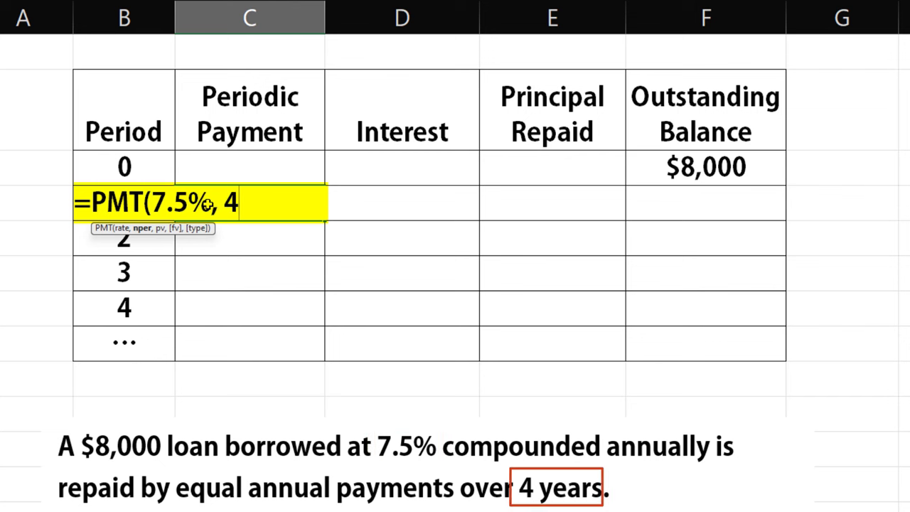
text(, )
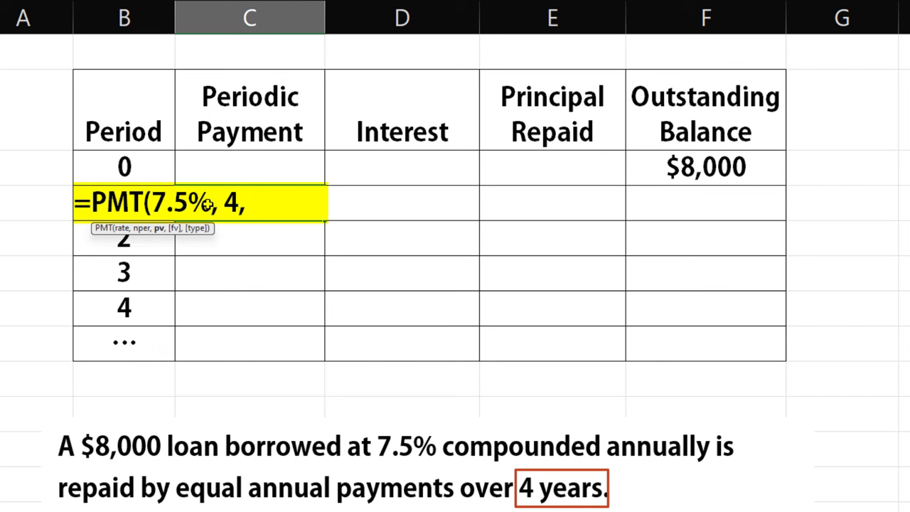
text(8000)
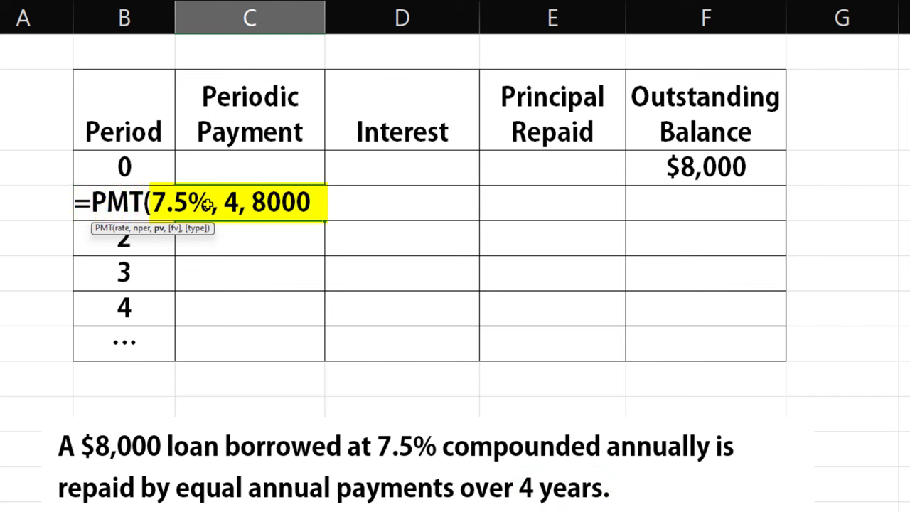
key(Return)
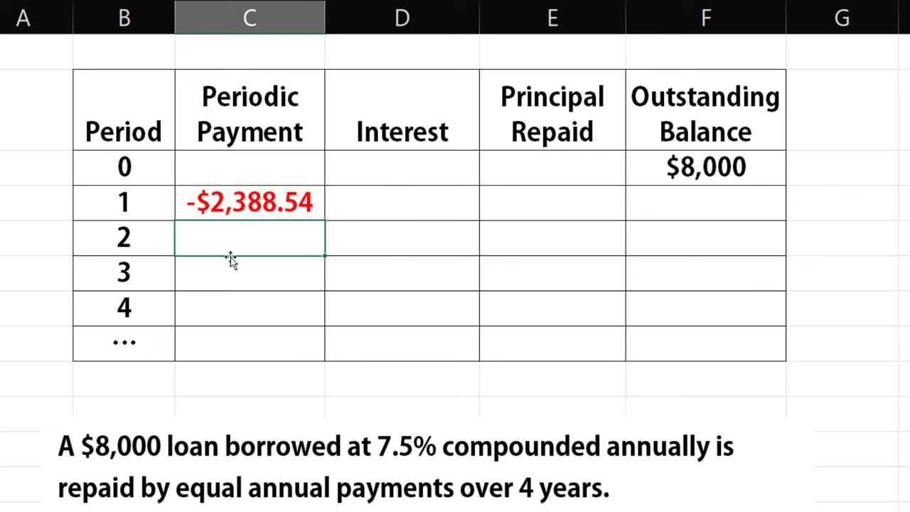
- Correct C4 to =PMT(7.5%, 4, -8000) and fill the $2,388.54 payment down to C7
double_click(234, 205)
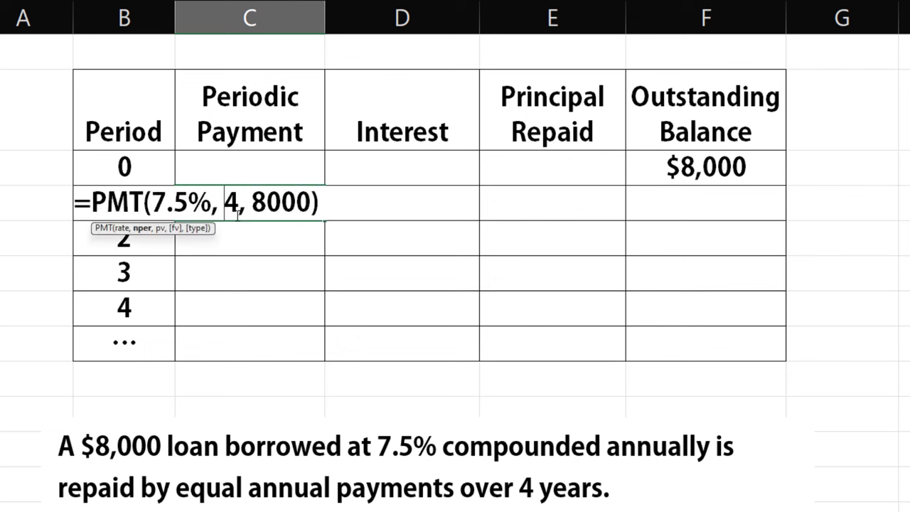
click(252, 204)
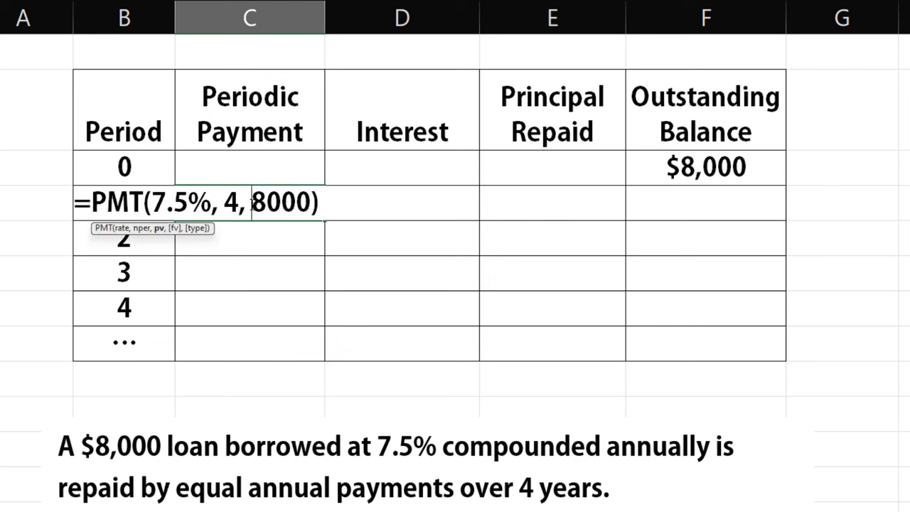
text(-)
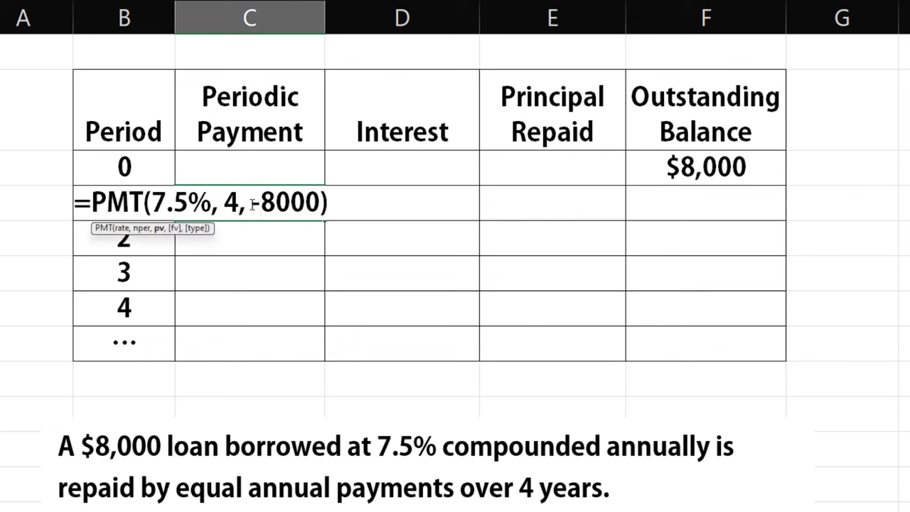
key(Return)
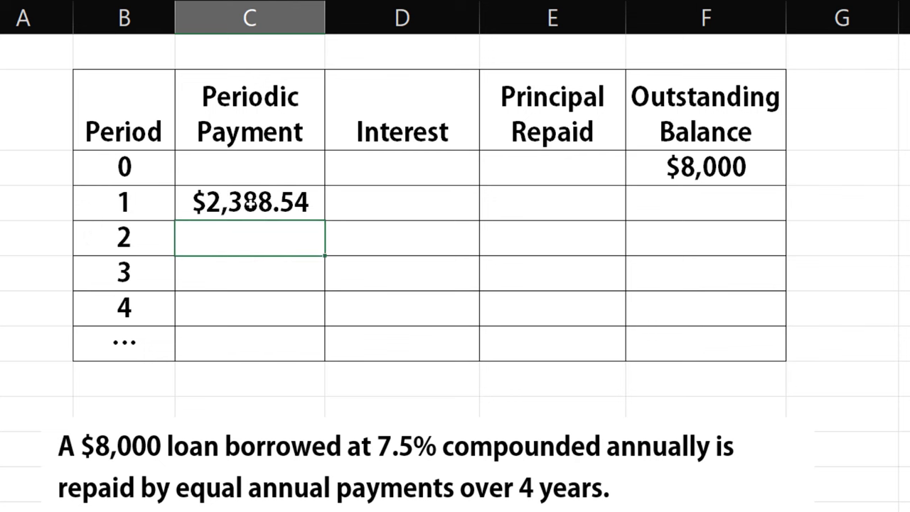
click(308, 204)
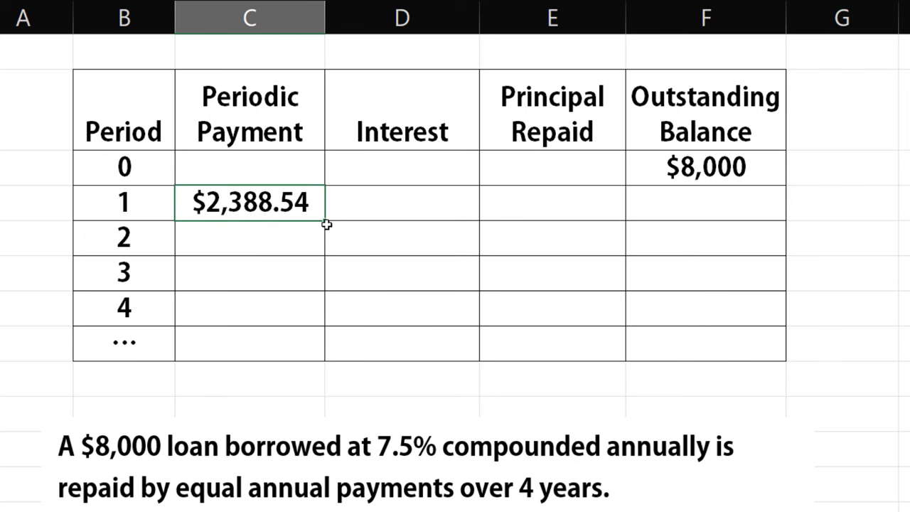
drag(326, 222, 324, 329)
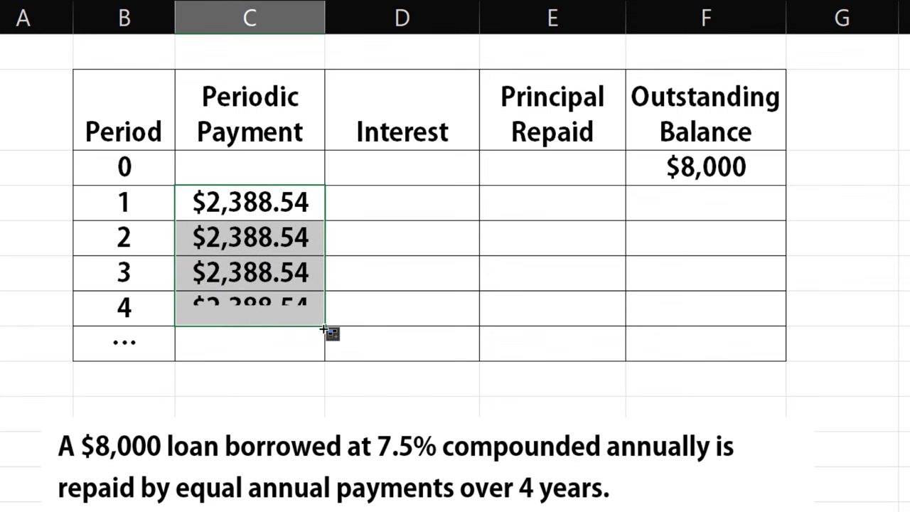
- Enter =7.5%*F3 in D4 for period 1 interest of $600.00
click(401, 198)
text(=)
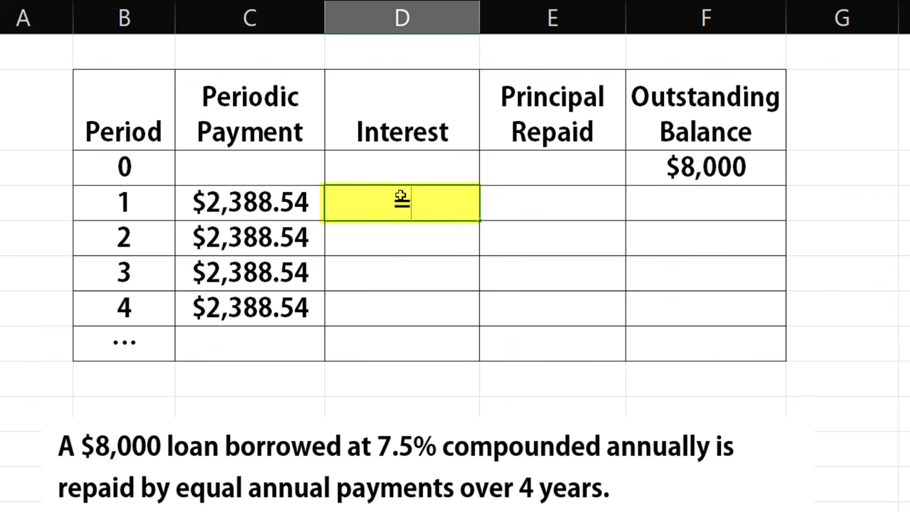
text(7.5%)
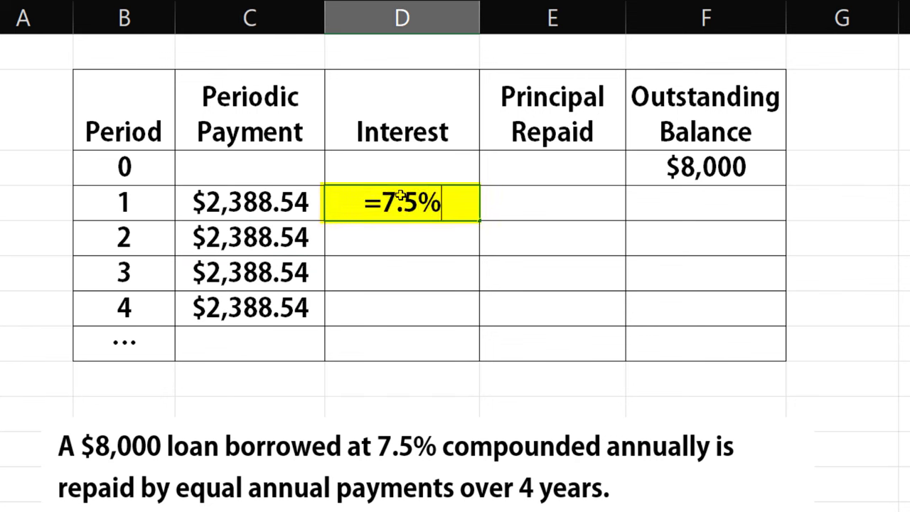
text(*)
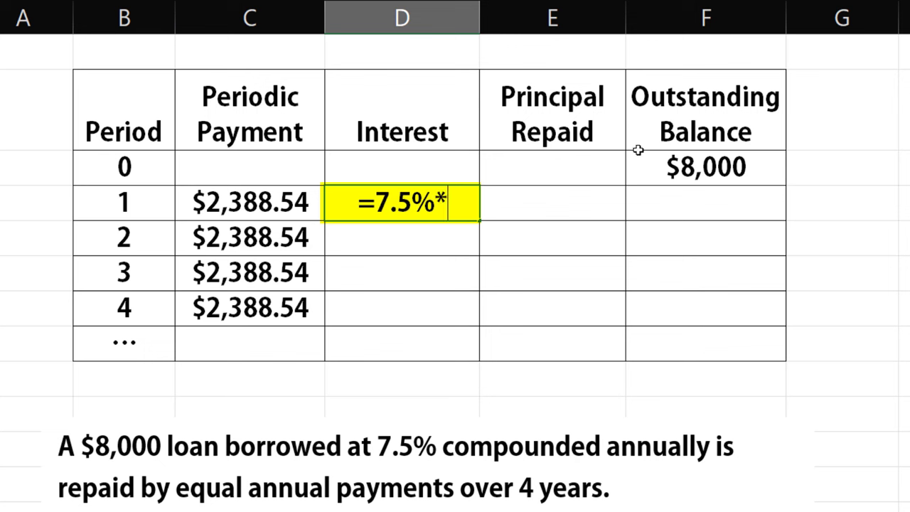
click(679, 168)
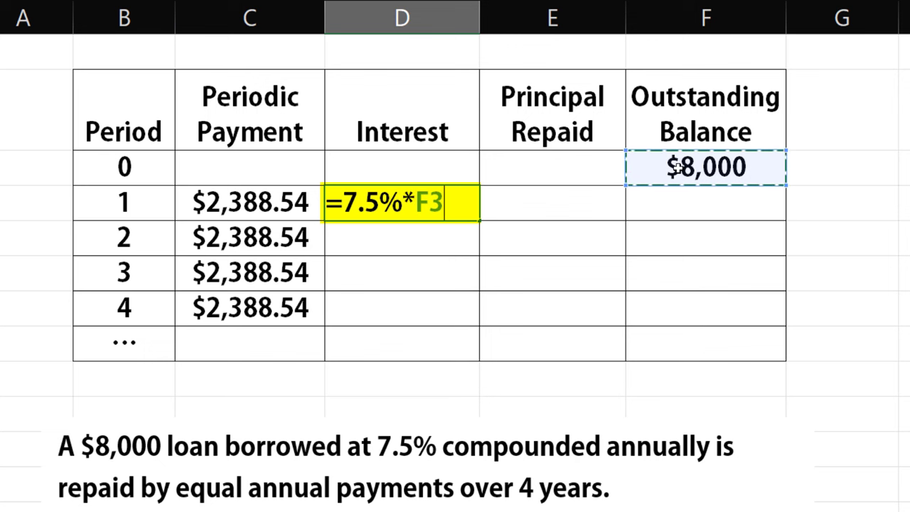
key(Return)
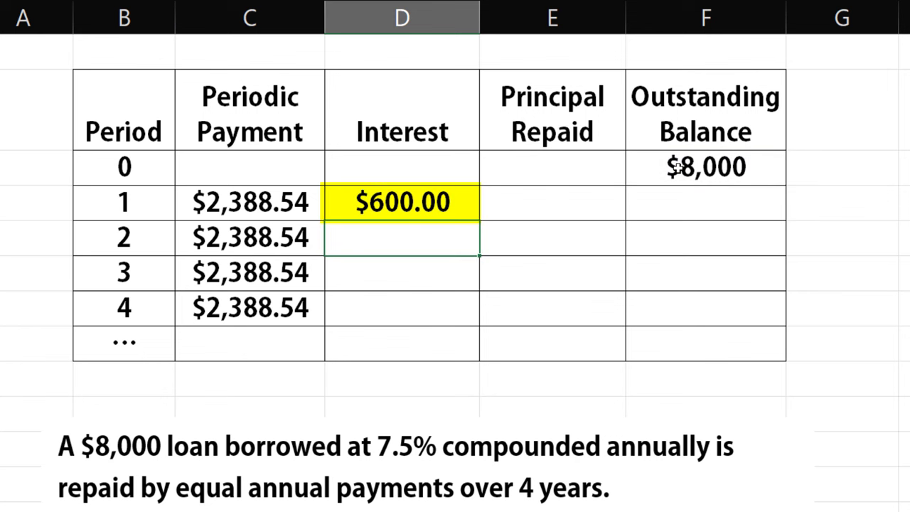
- Enter =C4-D4 in E4 for principal repaid of $1,788.54
click(582, 195)
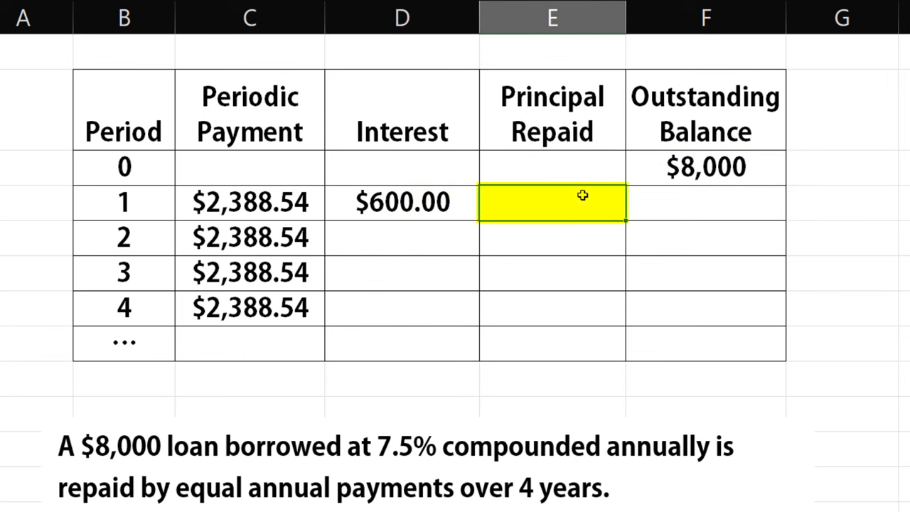
text(=)
click(293, 200)
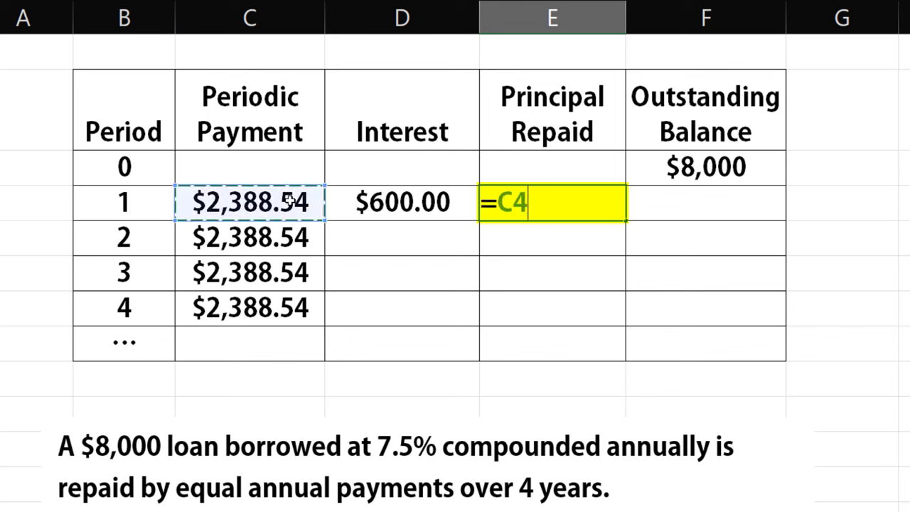
text(-)
click(389, 206)
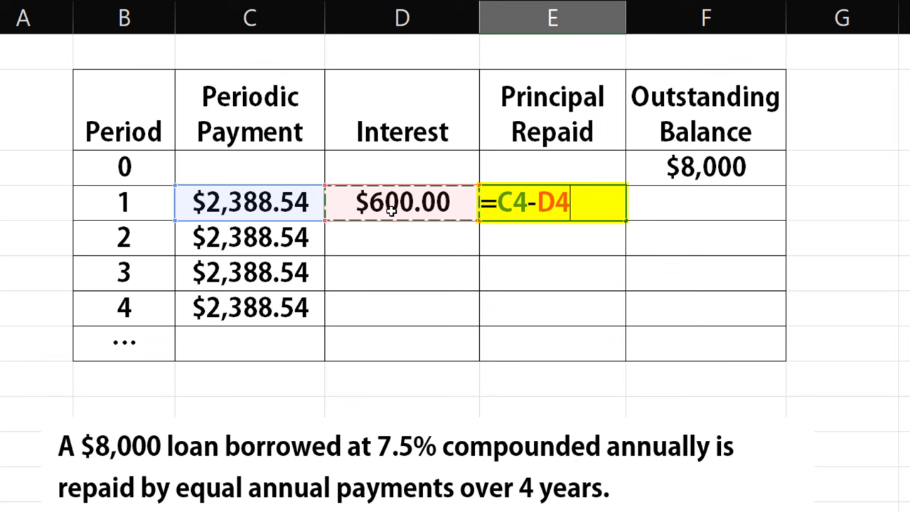
key(Return)
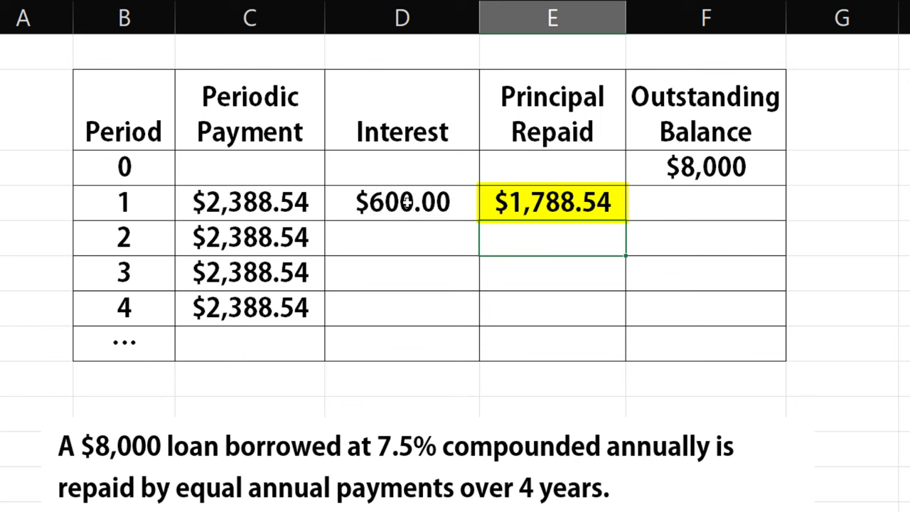
click(698, 201)
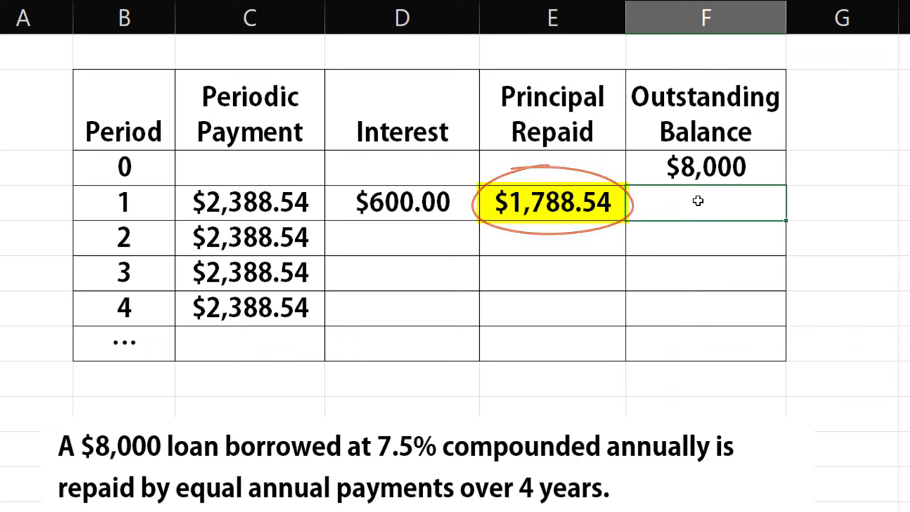
- Enter =F3-E4 in F4 for a period 1 balance of $6,211.46
text(=)
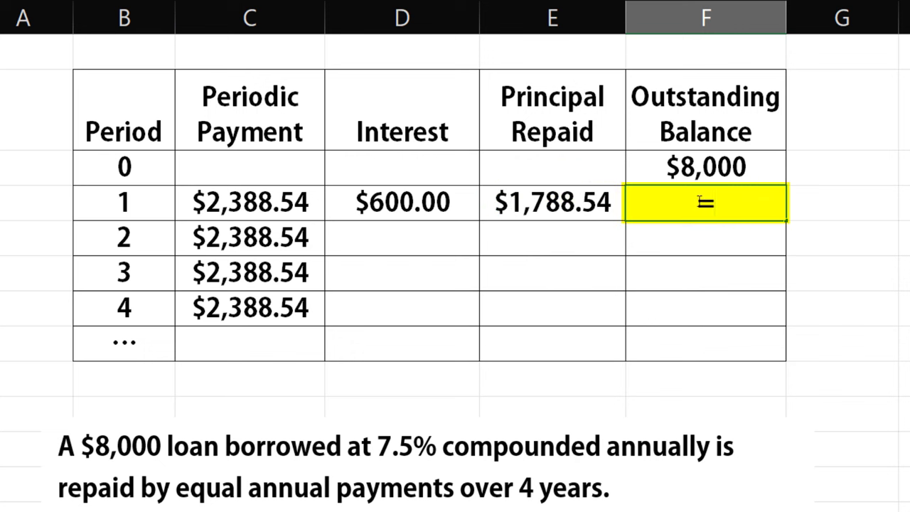
click(703, 174)
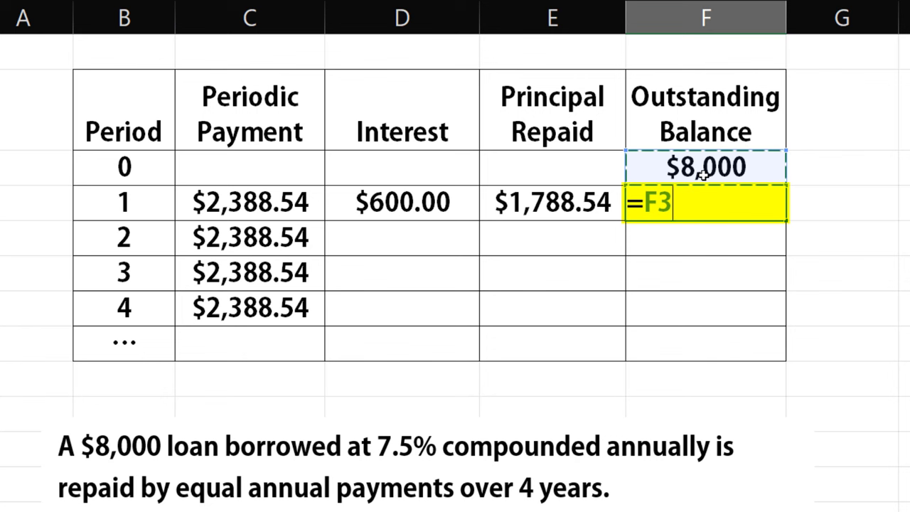
text(-)
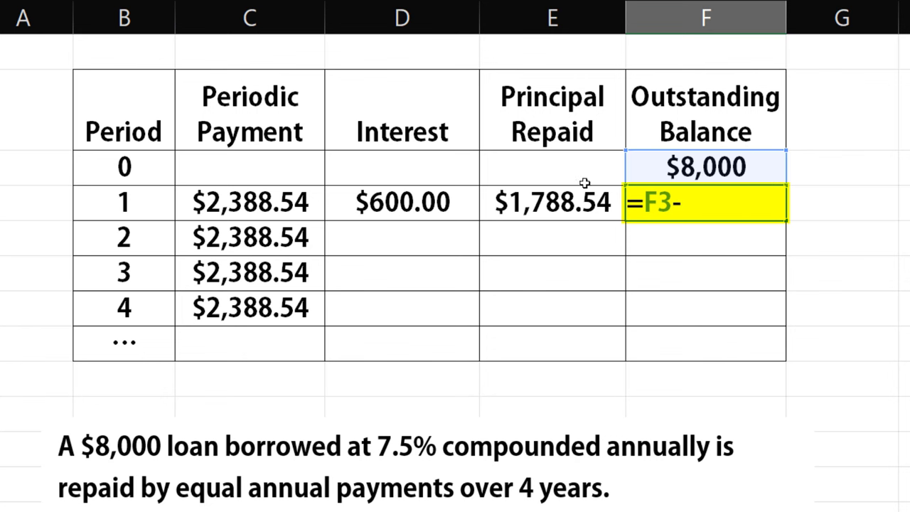
click(585, 202)
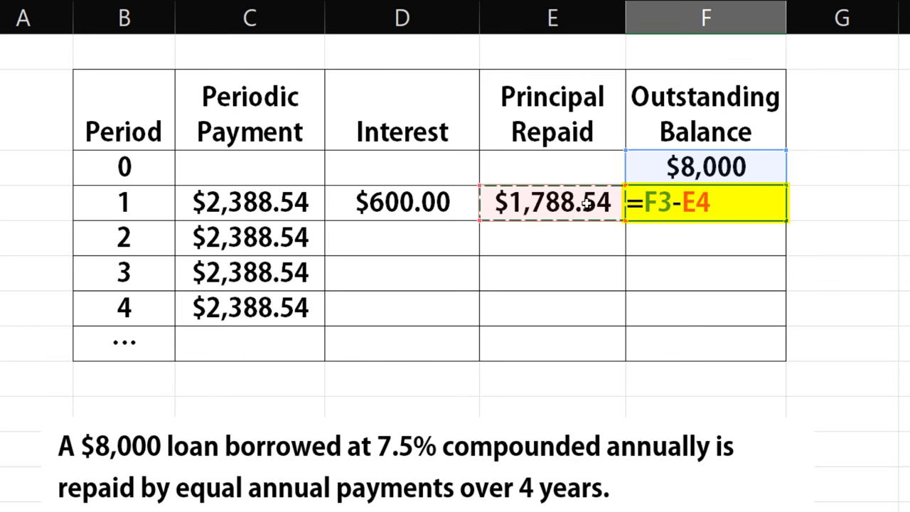
key(Return)
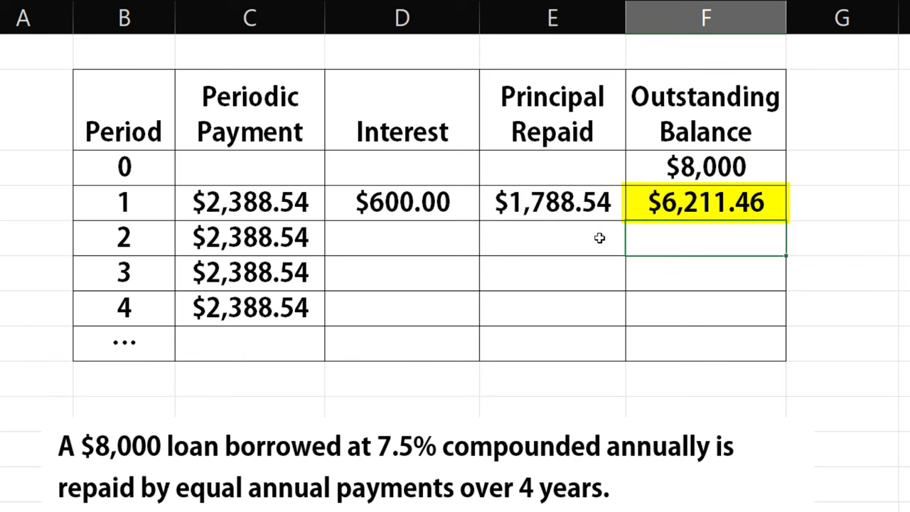
- Enter =7.5%*F4 in D5 for period 2 interest of $465.86
click(460, 240)
text(=)
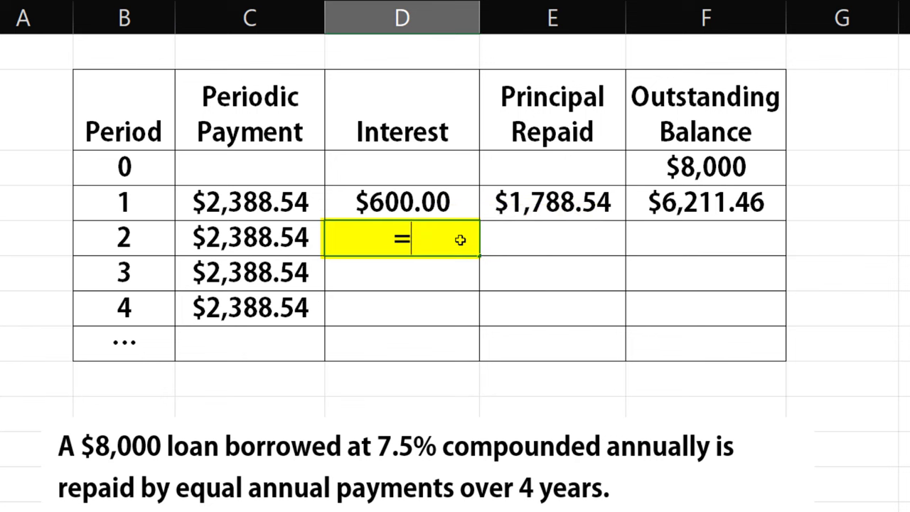
text(7.5%)
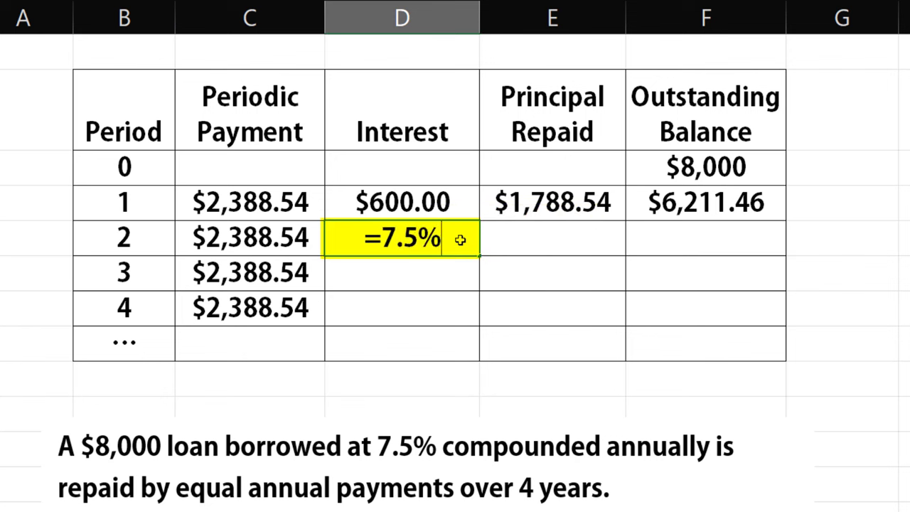
text(*)
click(693, 207)
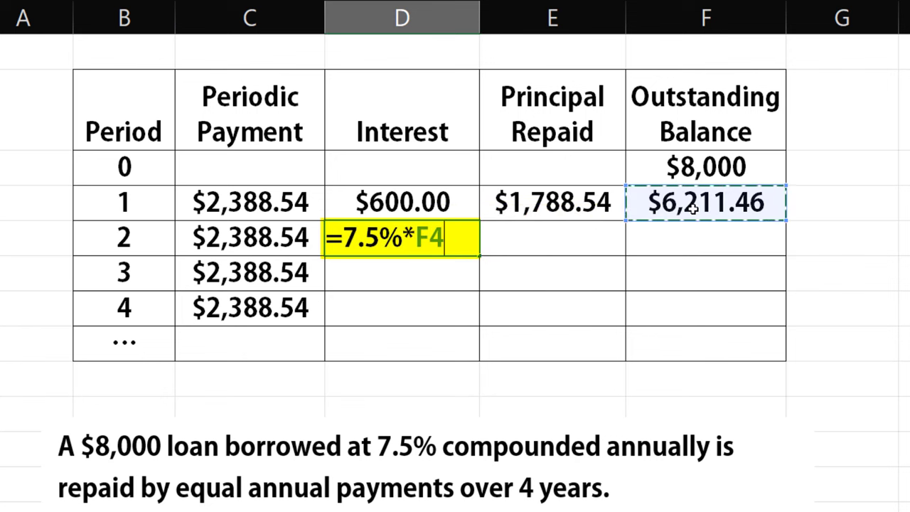
key(Return)
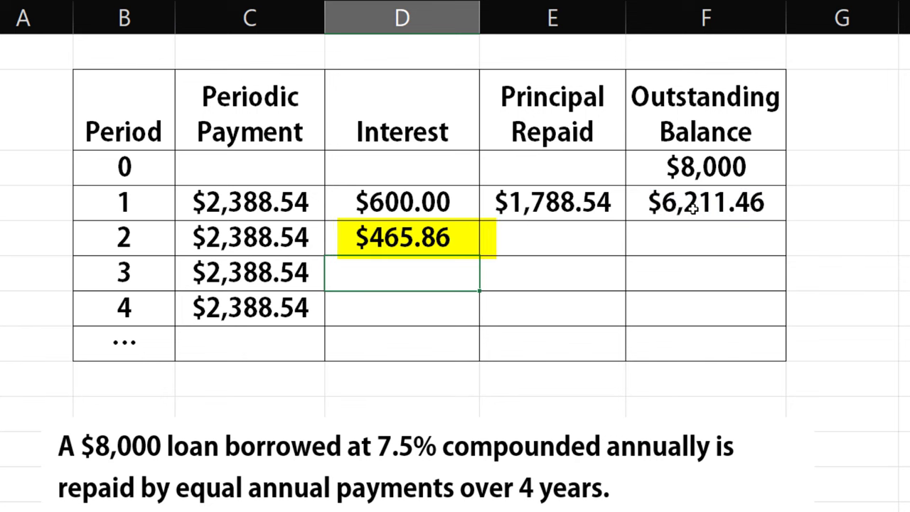
- Enter =C5-D5 in E5 for period 2 principal repaid of $1,922.68
click(562, 235)
text(=)
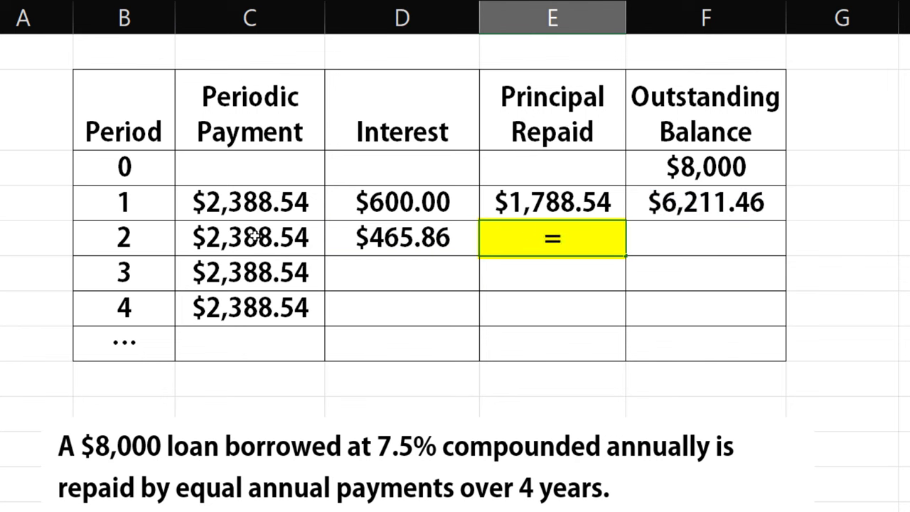
click(254, 236)
text(-)
click(405, 240)
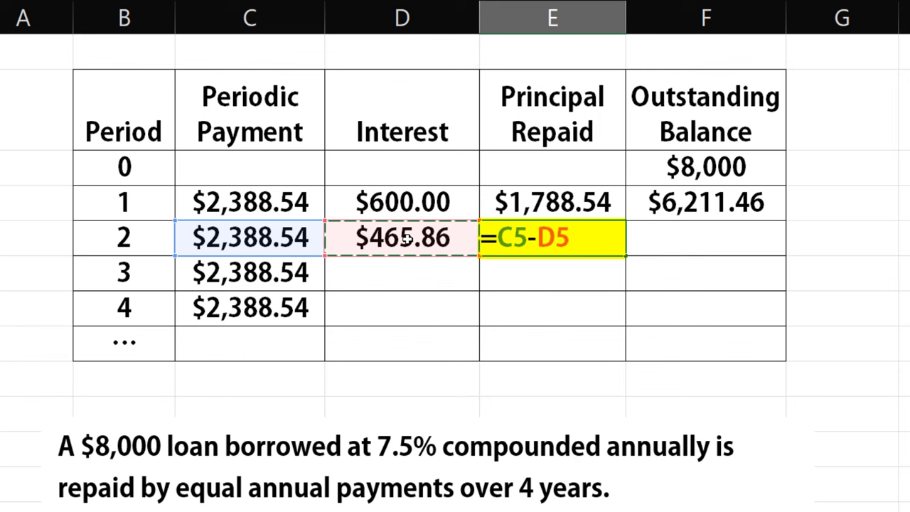
key(Tab)
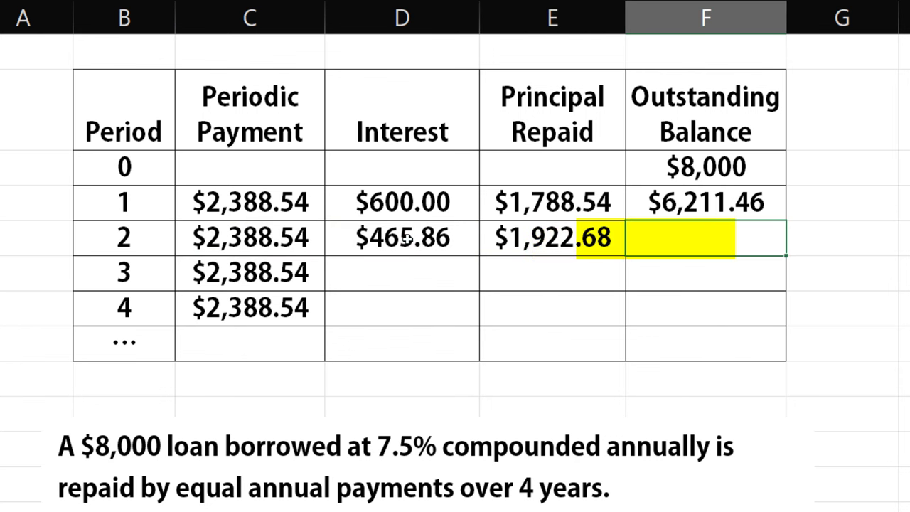
- Enter =F4-E5 in F5 for a period 2 balance of $4,288.78
text(=)
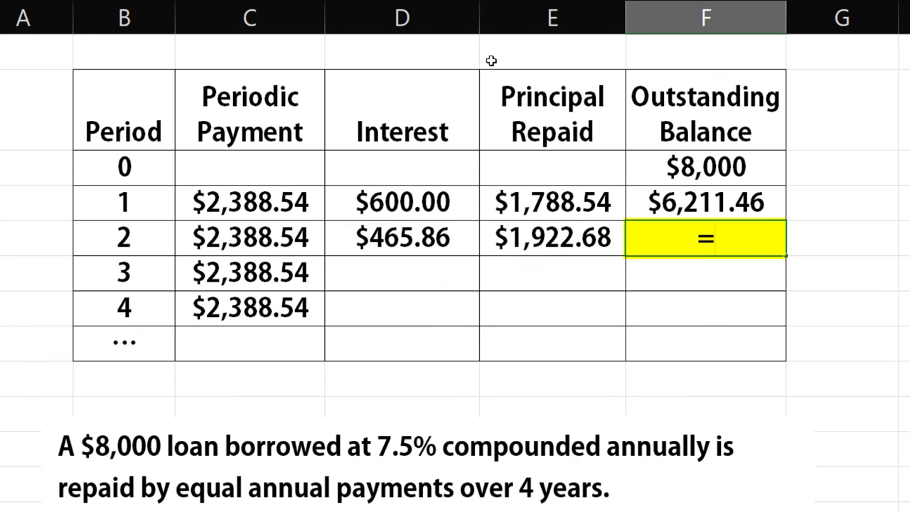
click(659, 205)
text(-)
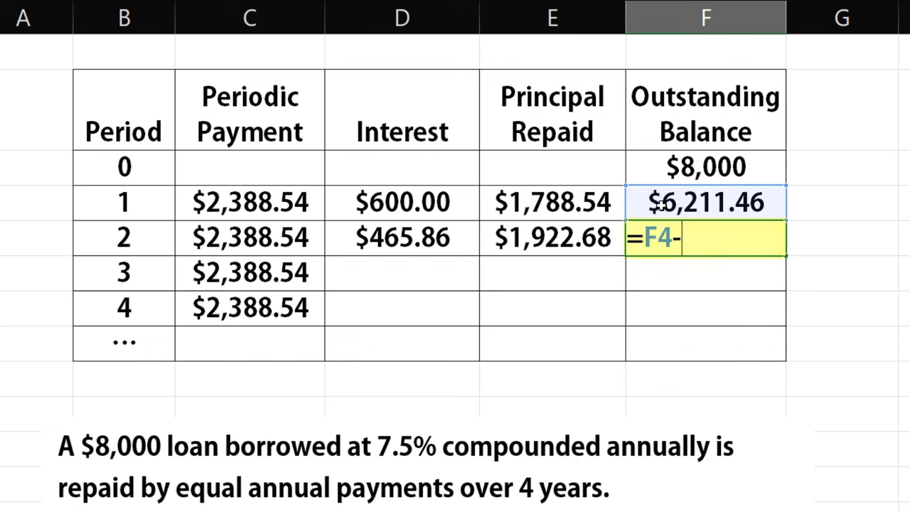
click(551, 242)
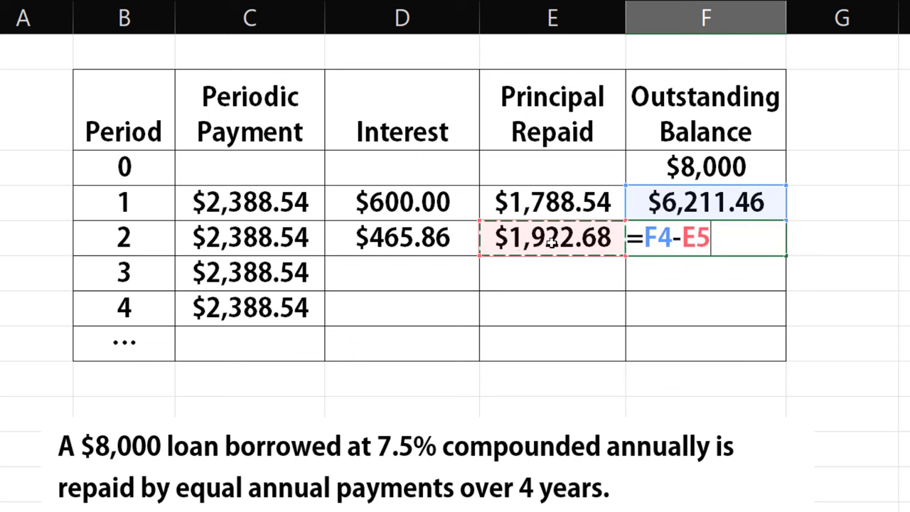
key(Return)
- Copy the D5:F5 formulas down through row 7 for periods 3 and 4
drag(410, 237, 788, 320)
click(905, 273)
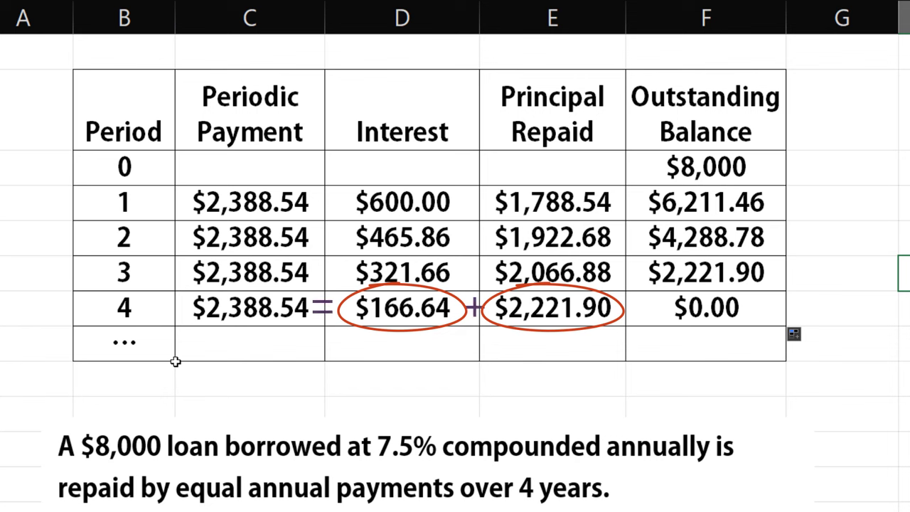
- Label B8 'Total' and enter =SUM(C4:C7) in C8
click(128, 345)
text(To)
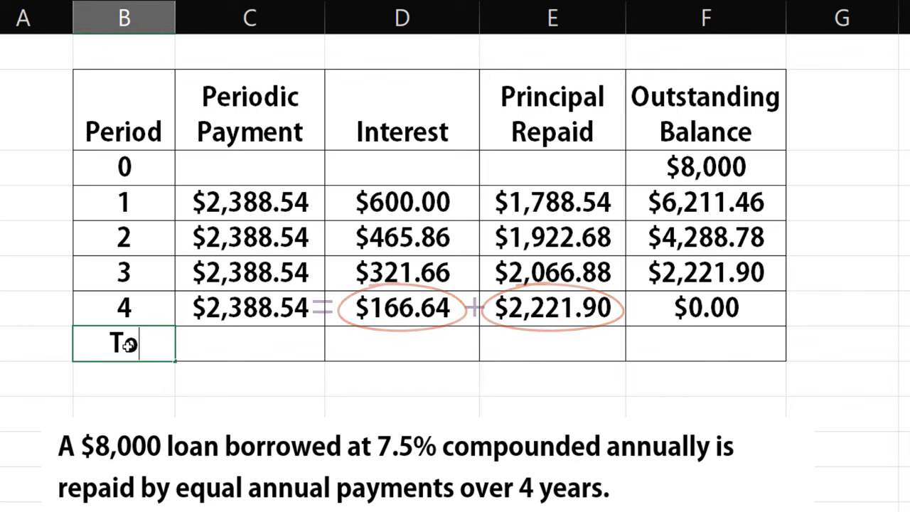
text(tal)
key(Tab)
text(=SUM()
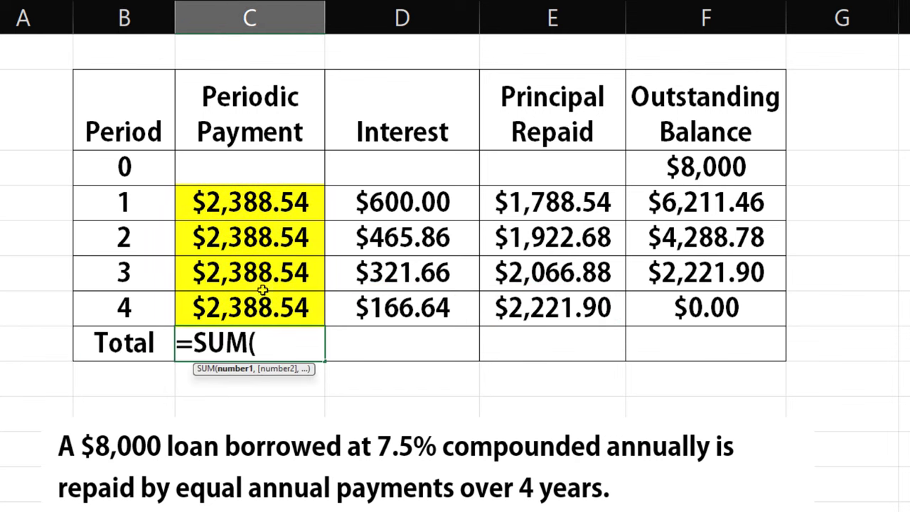
drag(269, 307, 270, 202)
key(Return)
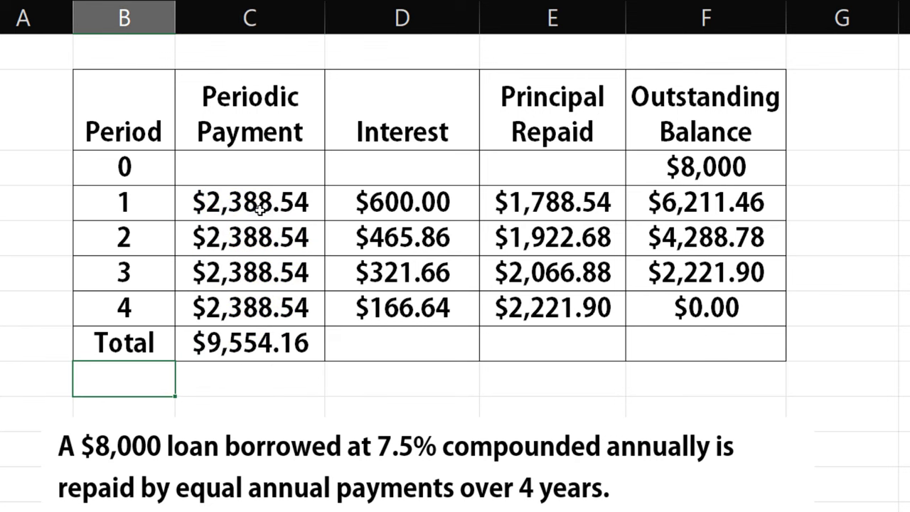
- Fill the sum right to E8, enter '--- in F8, and select C8:E8
click(315, 342)
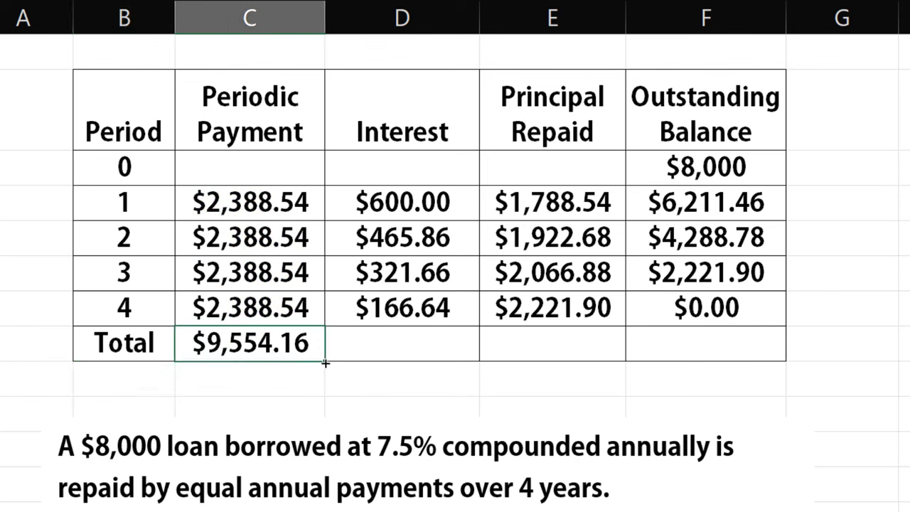
drag(324, 364, 583, 368)
click(679, 343)
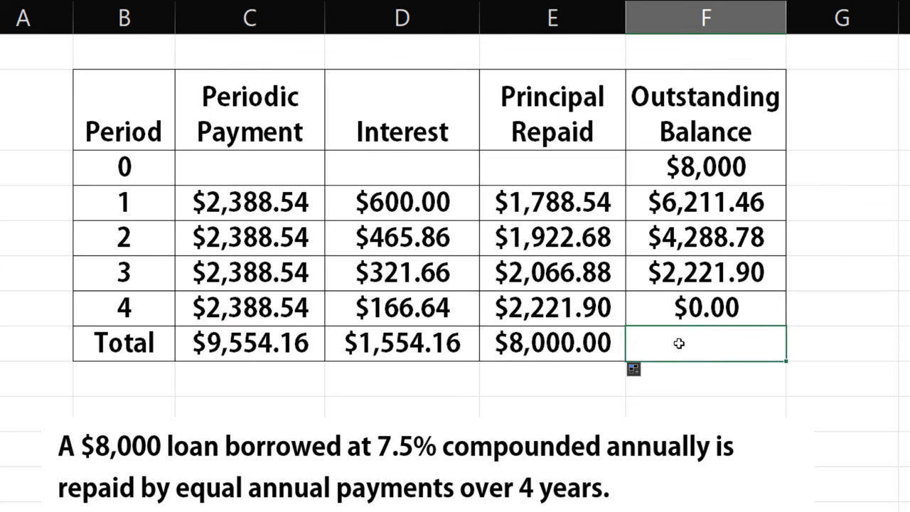
text('---)
key(Return)
drag(608, 340, 272, 349)
- Clear the C8:E8 totals and enter =F3 in E8 for $8,000.00 principal repaid
key(Delete)
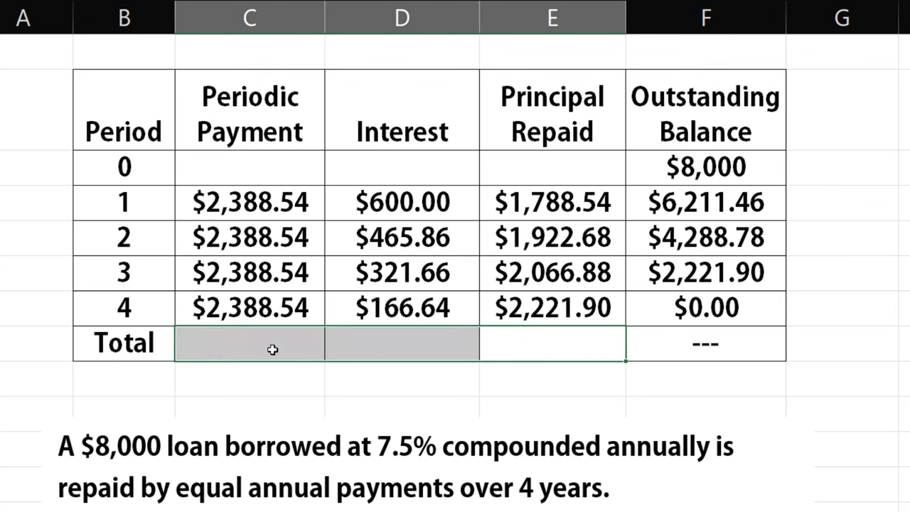
click(521, 349)
text(=)
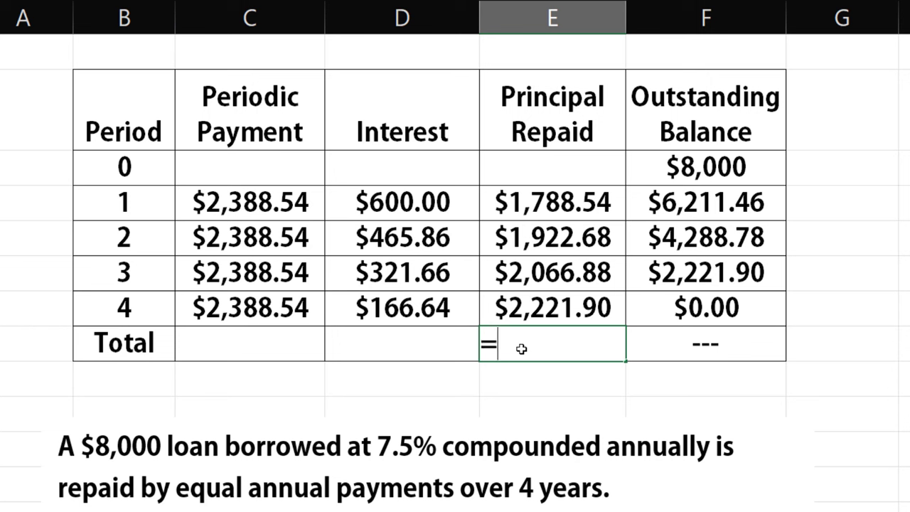
click(681, 169)
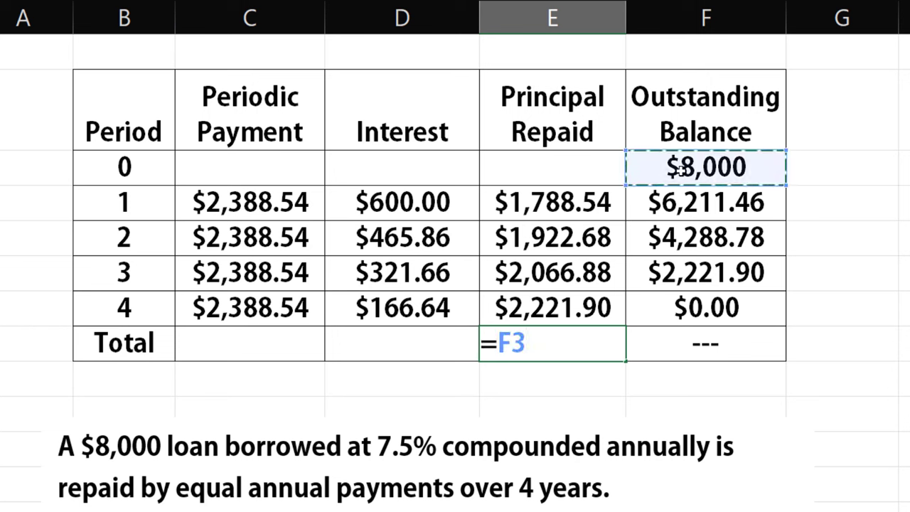
key(Return)
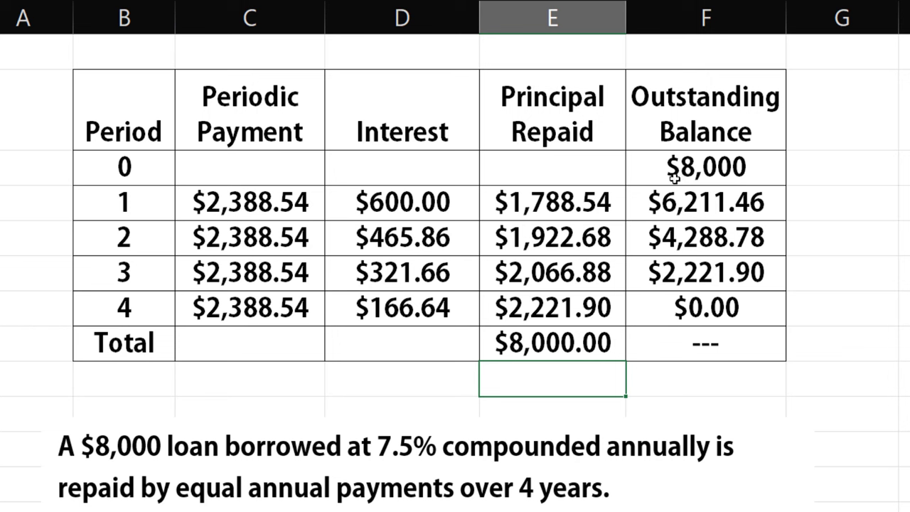
- Enter =C4*4 in C8 for total payments of $9,554.16
click(292, 343)
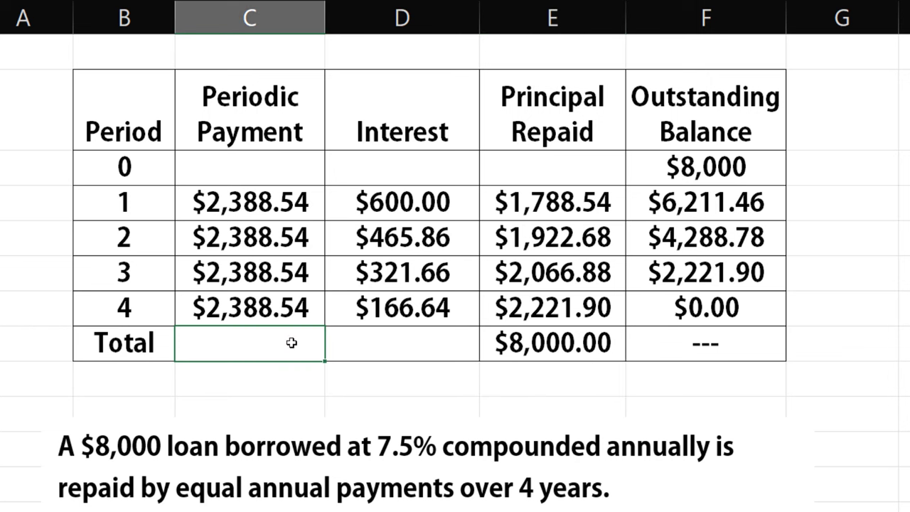
text(=)
click(254, 205)
text(*4)
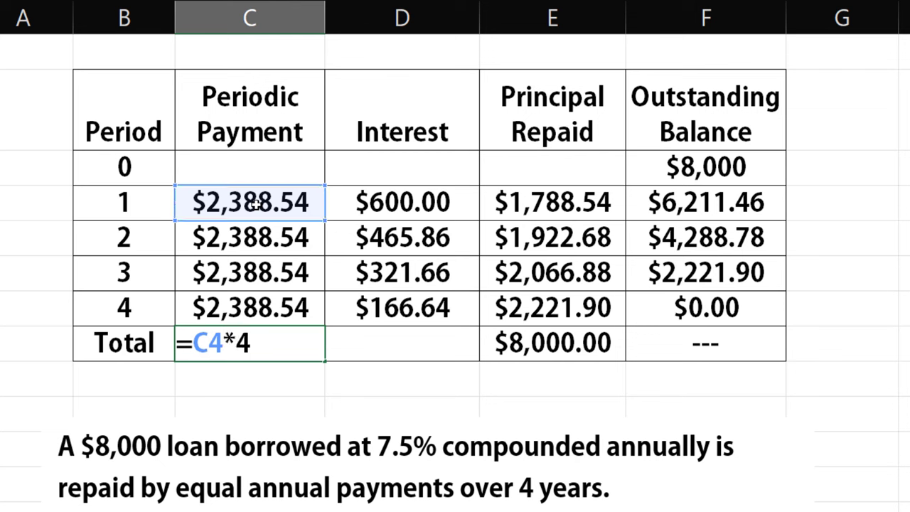
key(Tab)
- Enter =C8-E8 in D8 for total interest of $1,554.16
text(=)
click(267, 335)
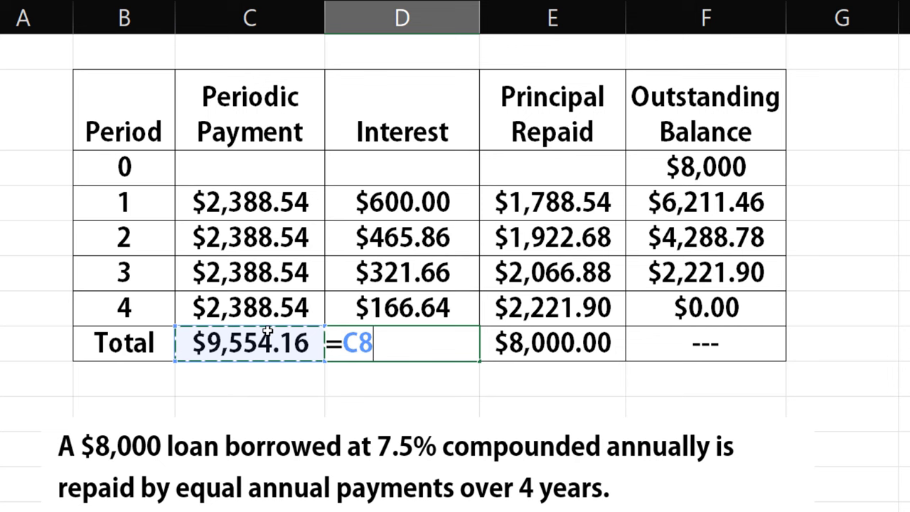
text(-)
click(542, 347)
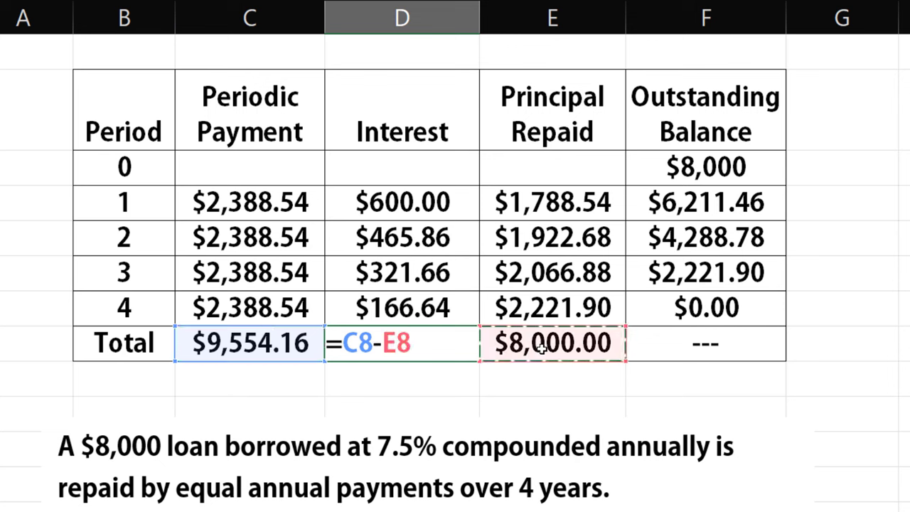
key(Return)
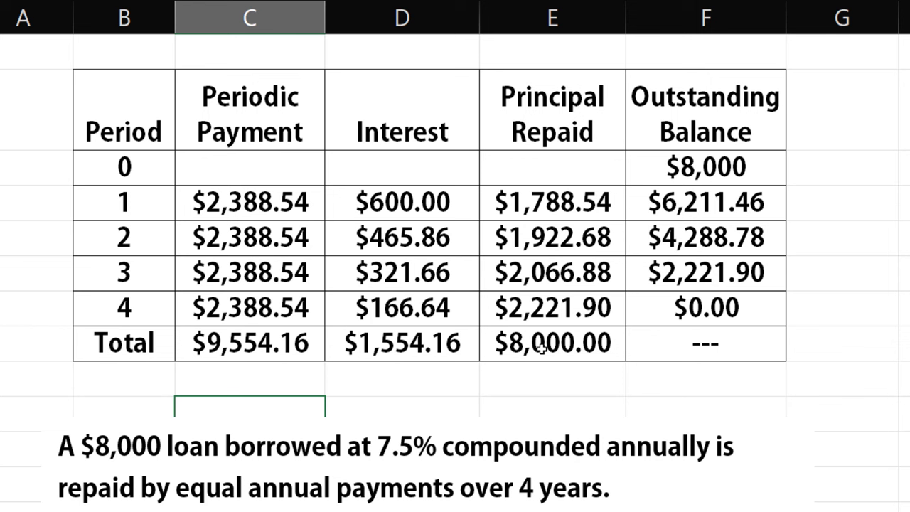
key(Up)
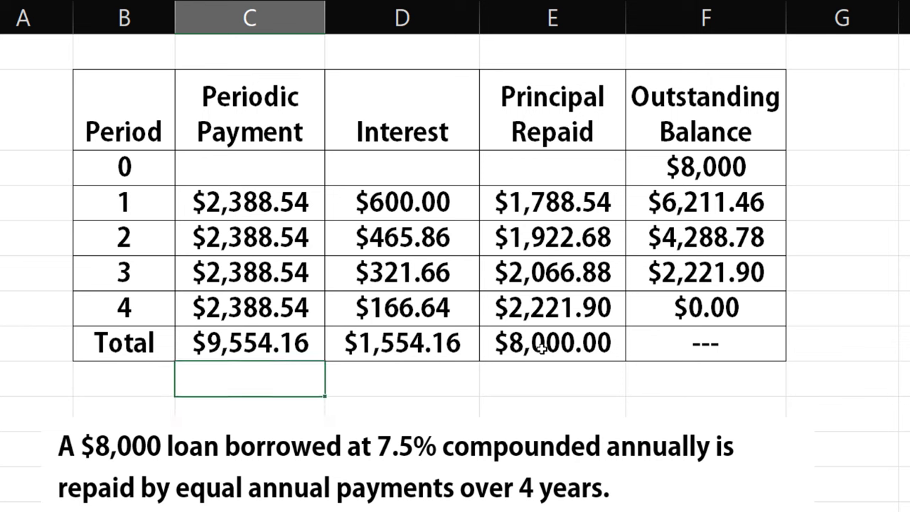